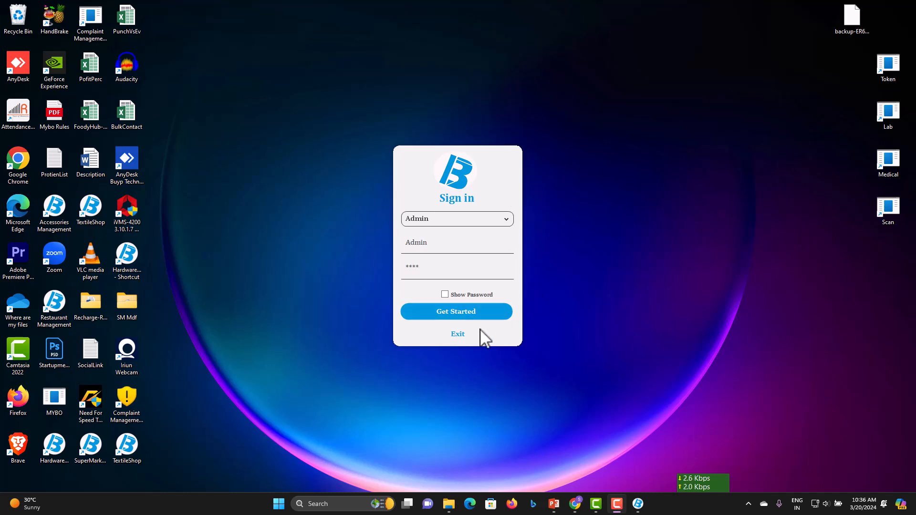
Sign in with the prefilled Admin account and open the PC settings.
left_click(470, 314)
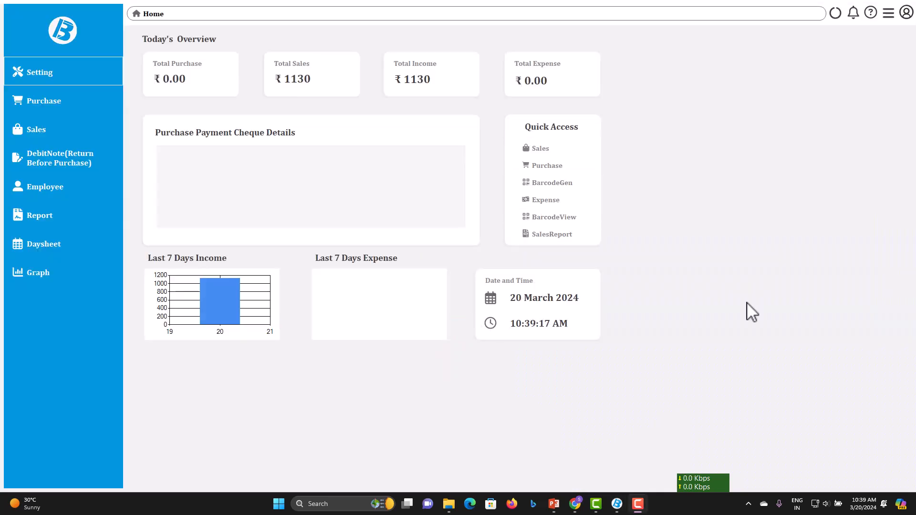
left_click(37, 71)
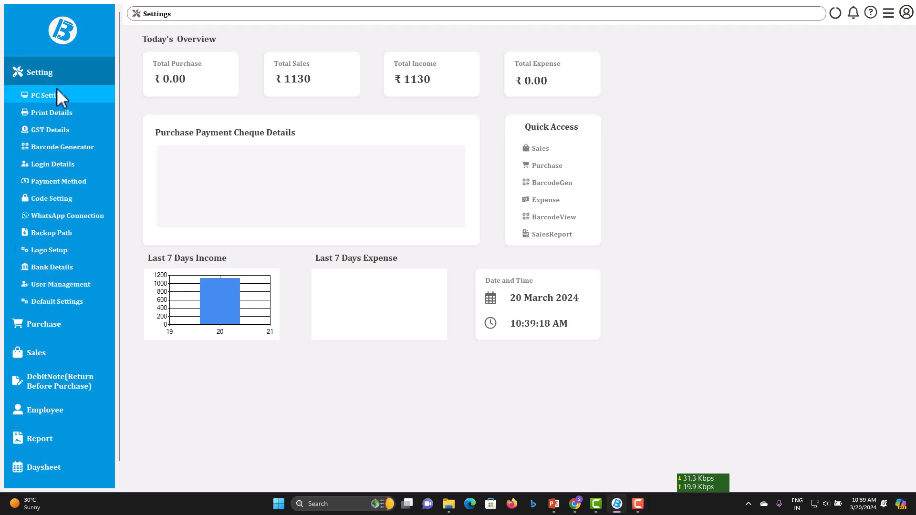
left_click(69, 96)
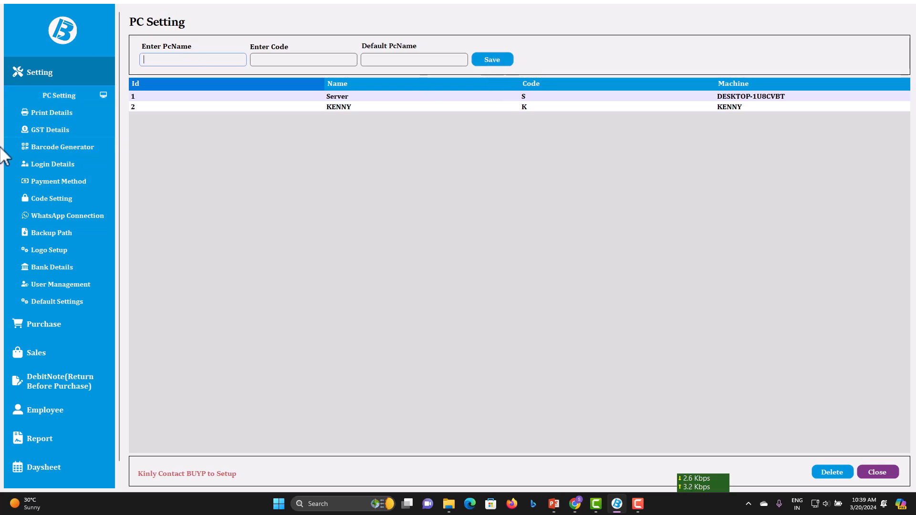
Load the Sales printer setup for modification in the print details and select its default printer name.
left_click(60, 116)
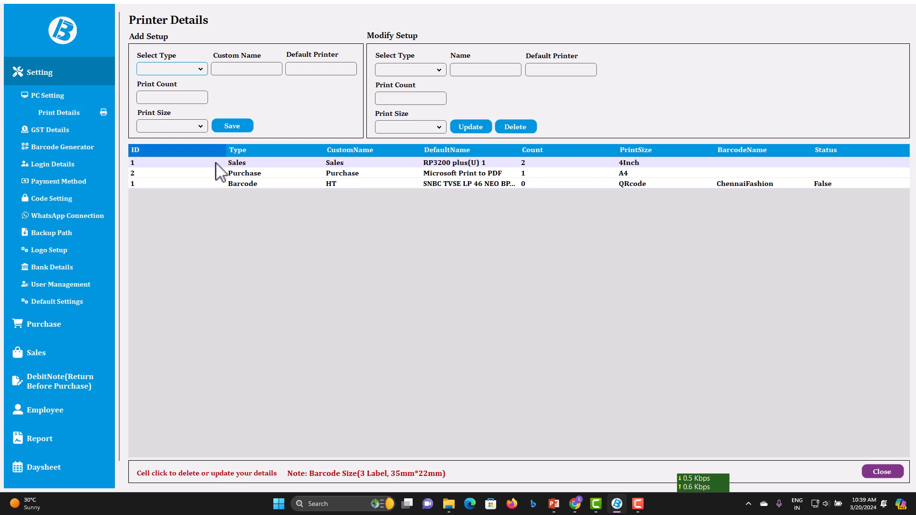
left_click(243, 183)
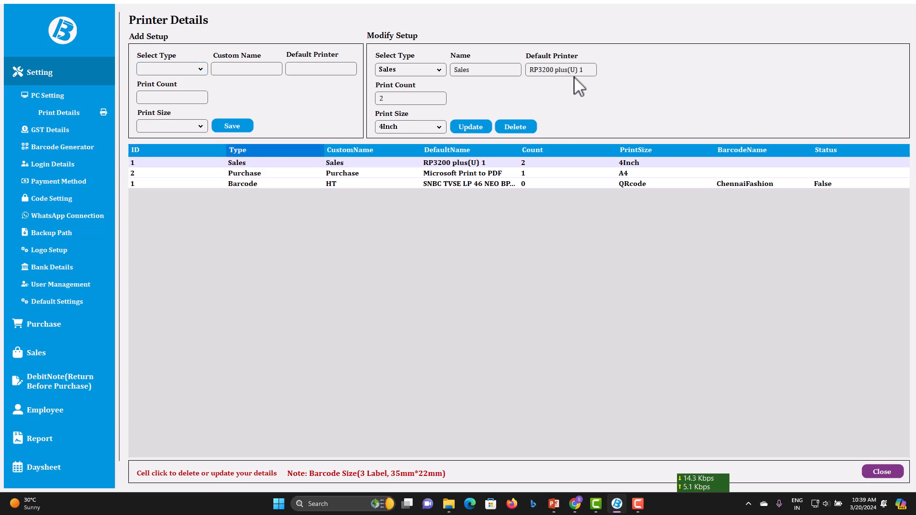
left_click_drag(589, 70, 534, 69)
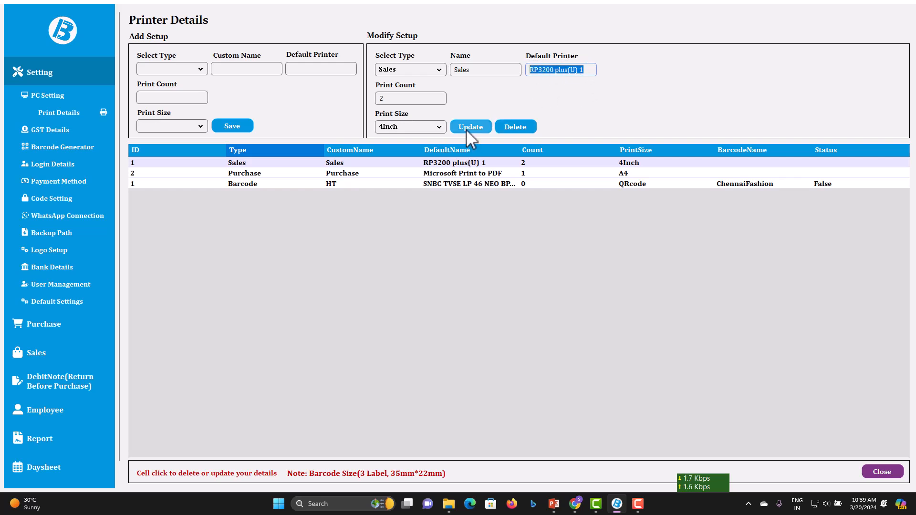
Load the Sales entry for modification in the GST details and examine its available status options.
left_click(68, 129)
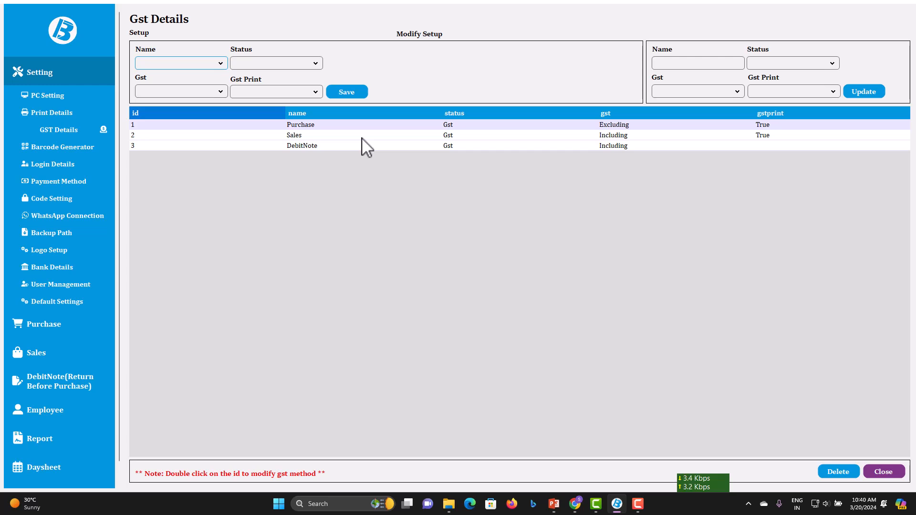
double_click(308, 136)
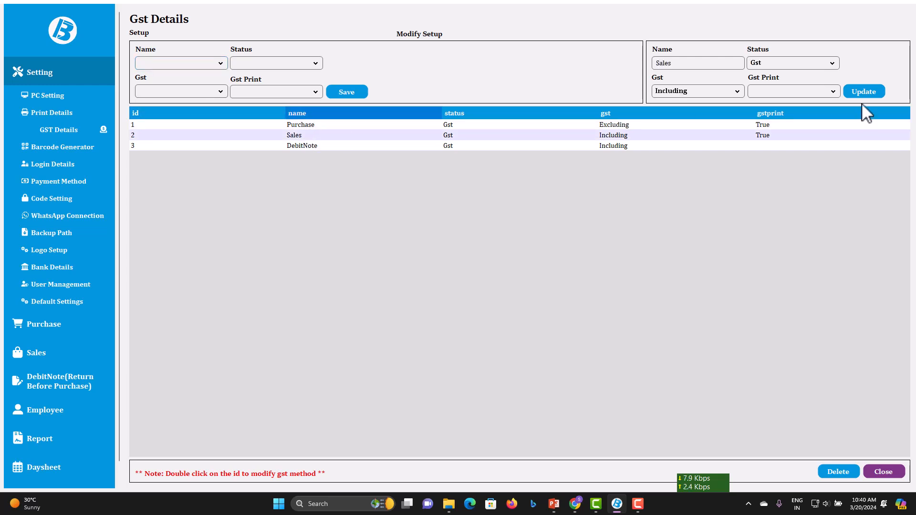
left_click(796, 63)
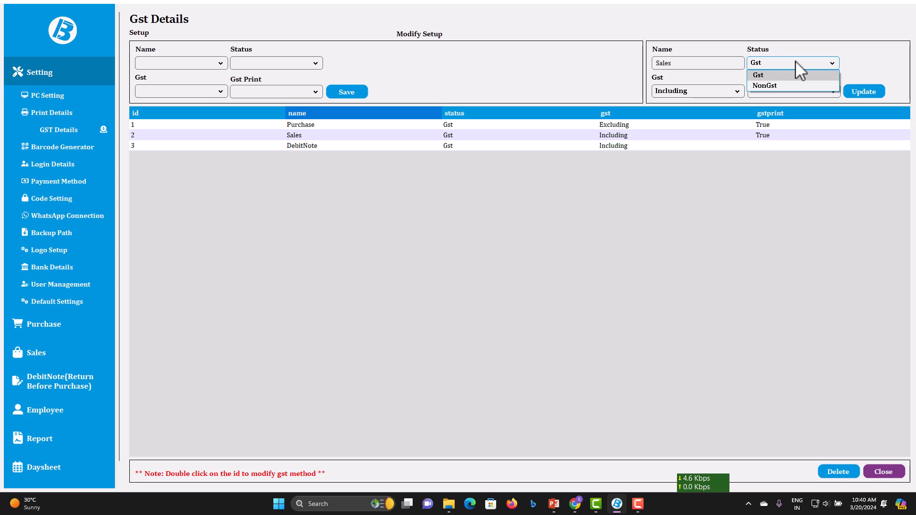
left_click(795, 62)
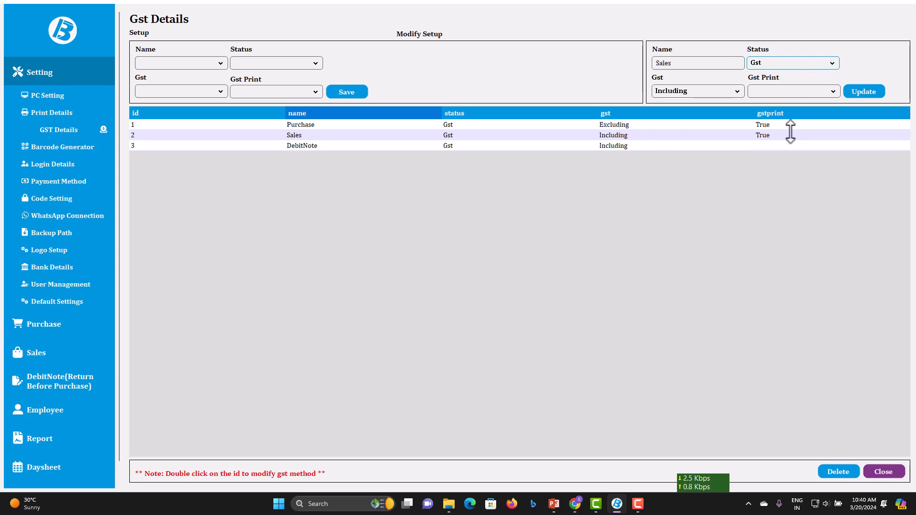
View the barcode generator form and the admin password update form in the login details.
left_click(93, 147)
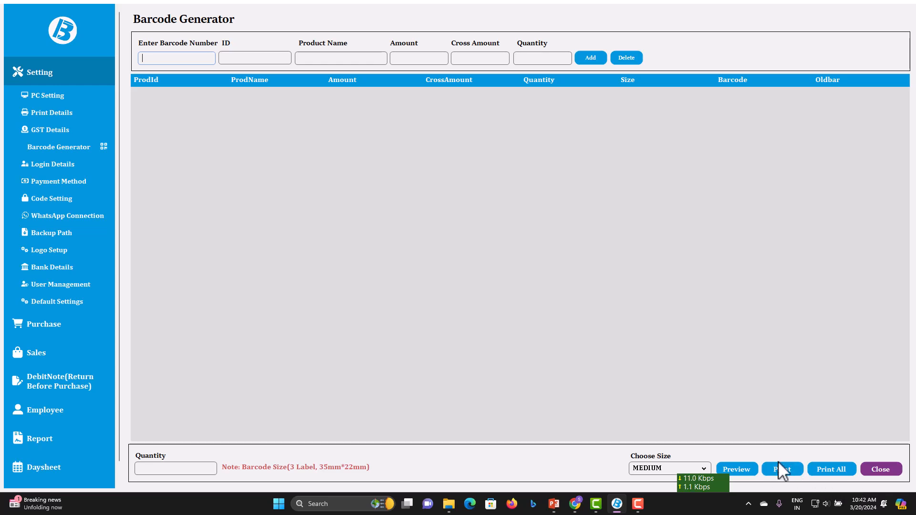
left_click(70, 169)
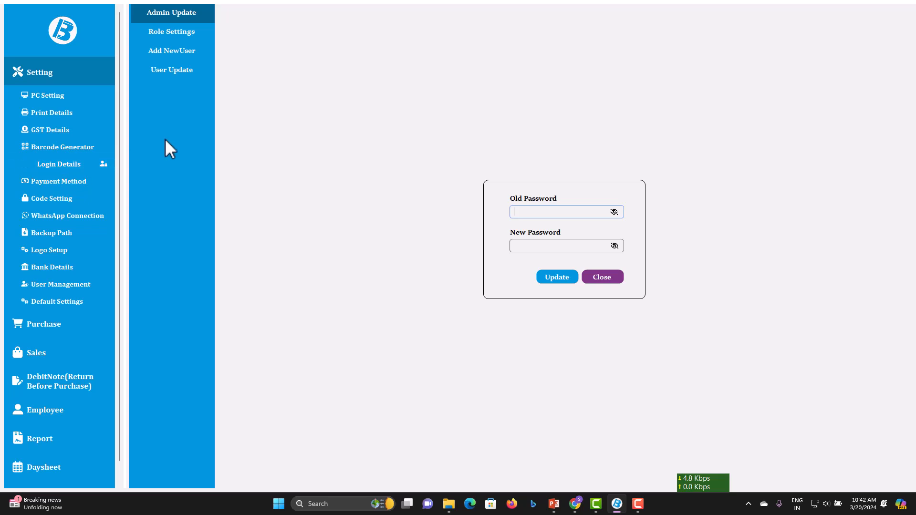
left_click(546, 246)
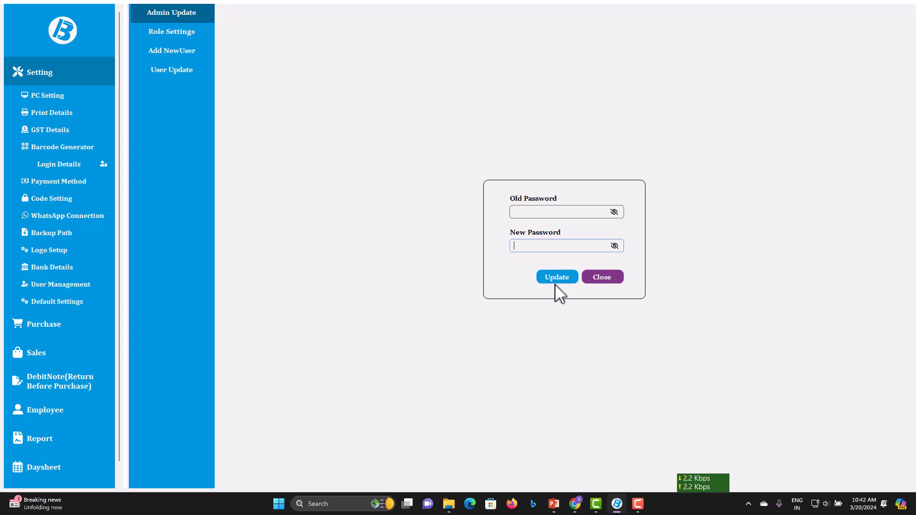
Review the login role settings and the forms for adding and updating users, including the roles available for a new user.
left_click(168, 34)
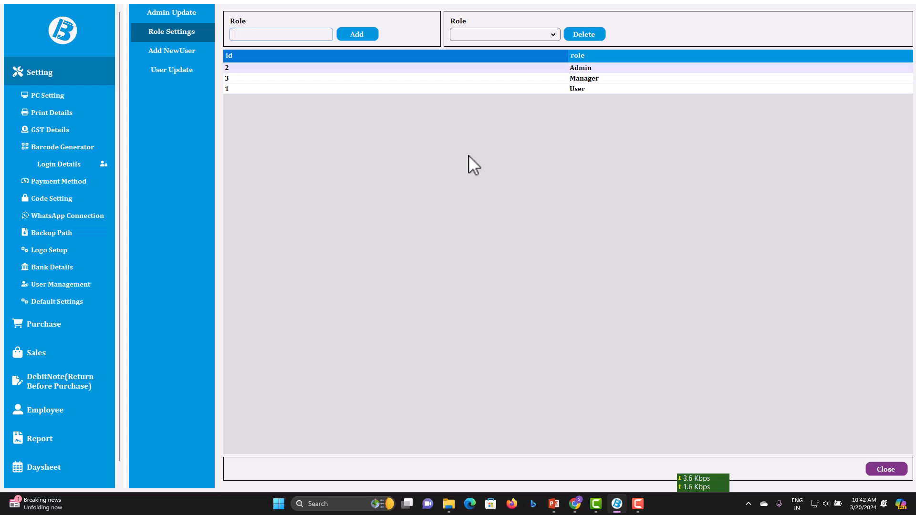
left_click(192, 54)
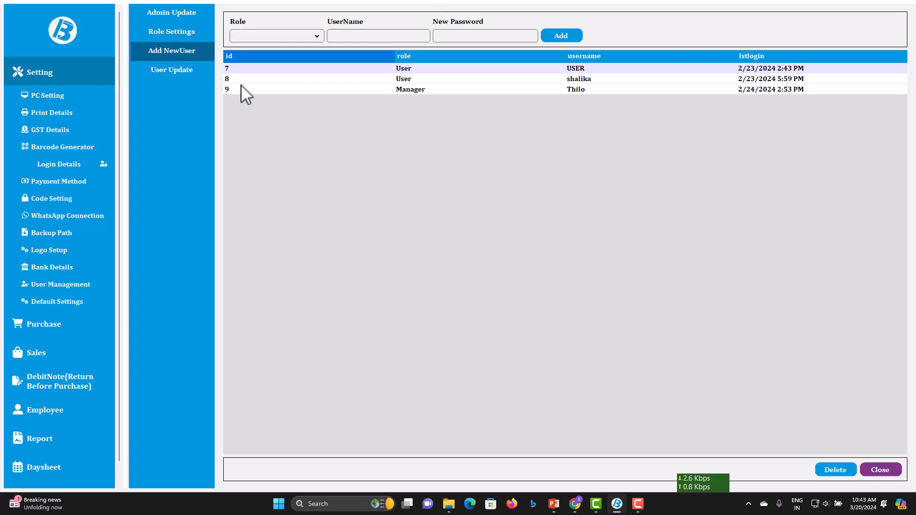
left_click(311, 37)
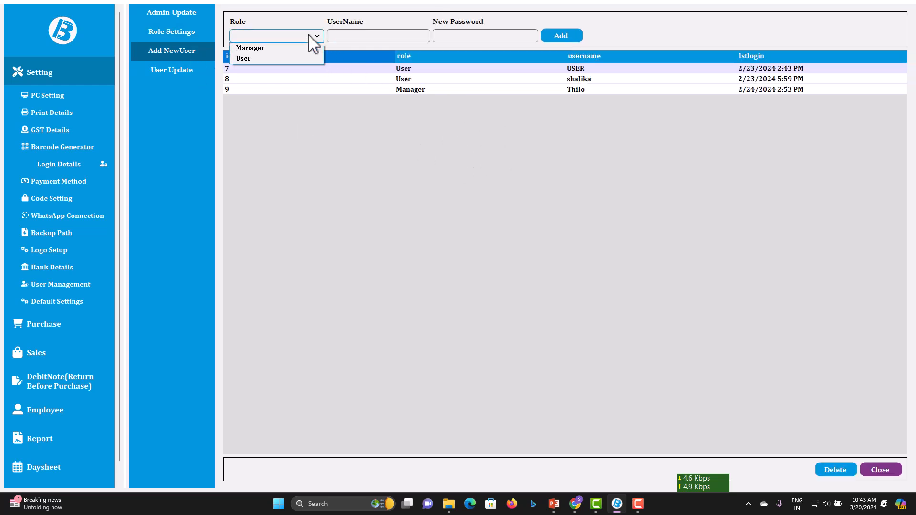
left_click(314, 33)
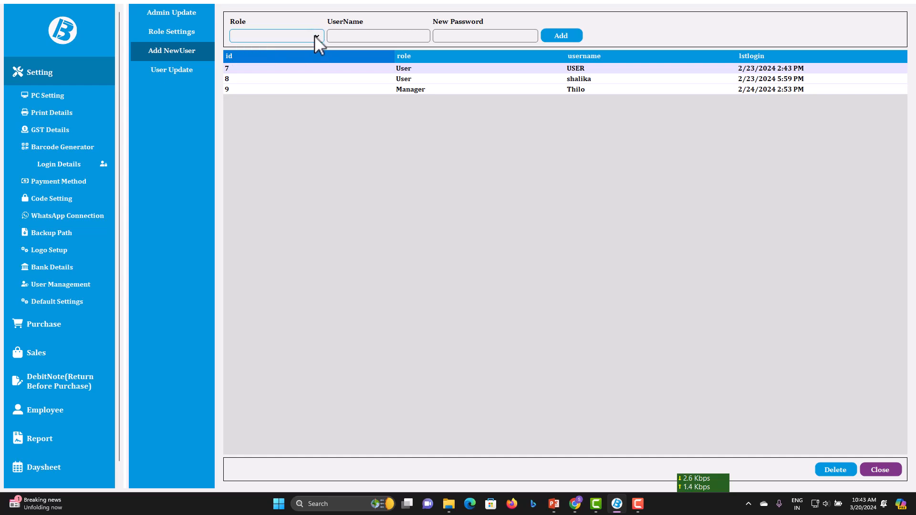
left_click(459, 35)
left_click(202, 71)
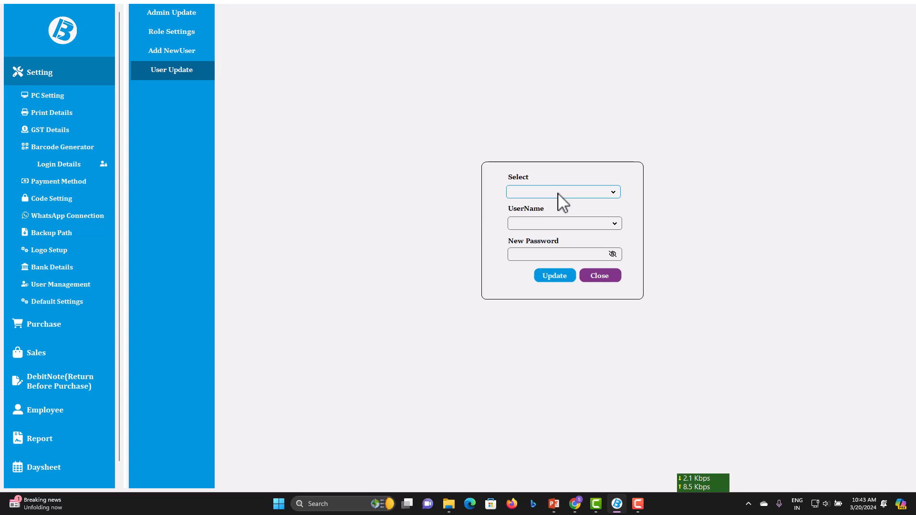
Look through the payment method, WhatsApp connection and backup path settings.
left_click(63, 184)
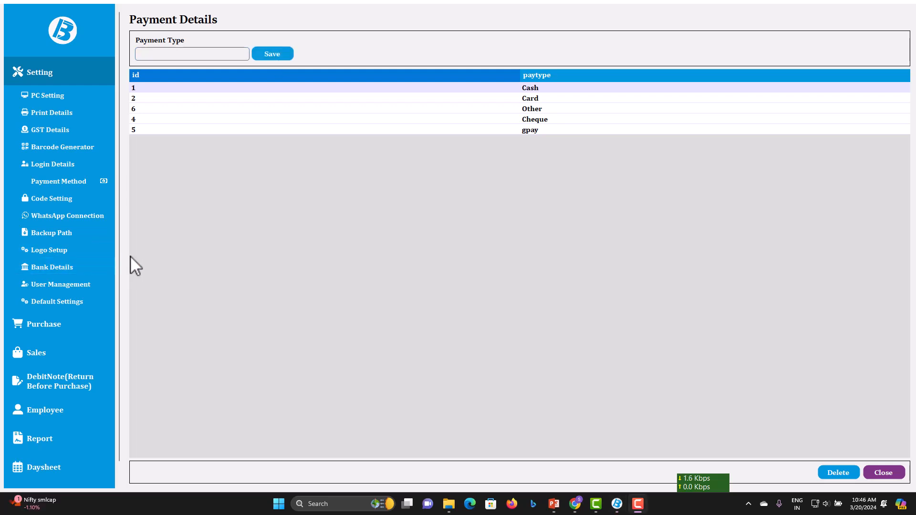
left_click(80, 220)
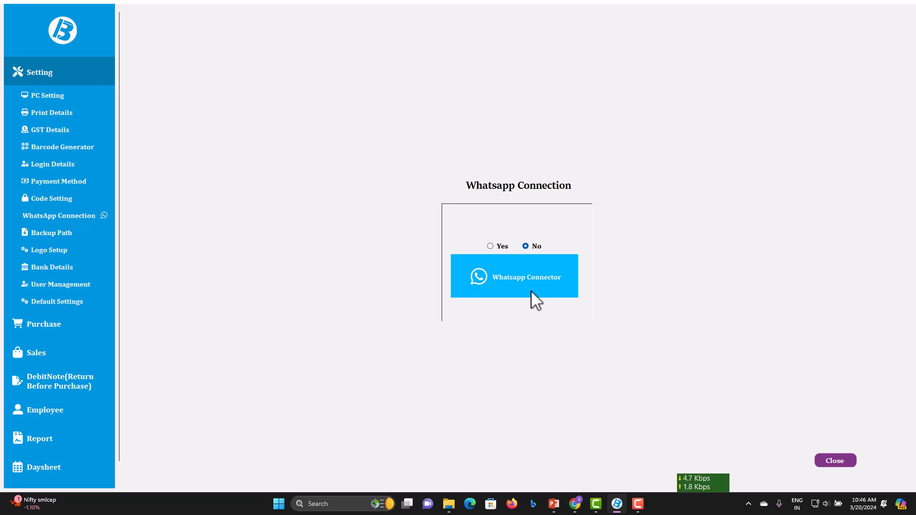
left_click(40, 234)
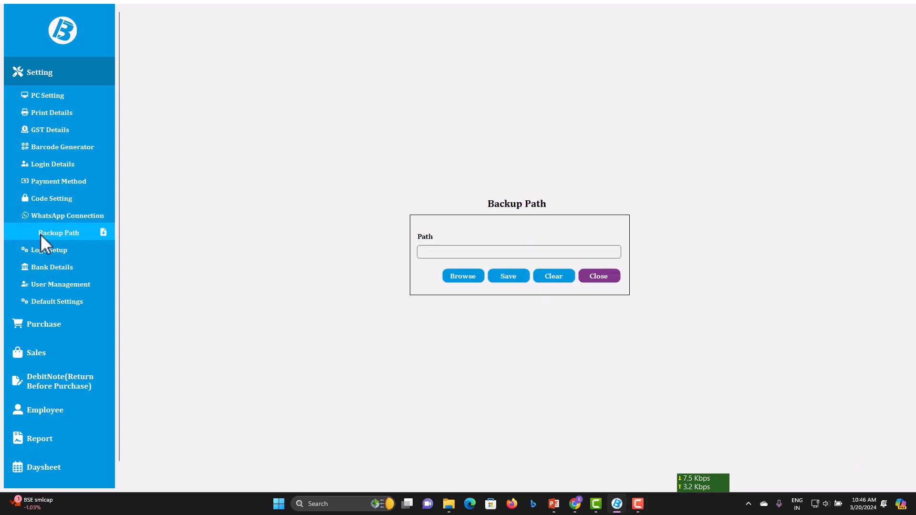
left_click(438, 252)
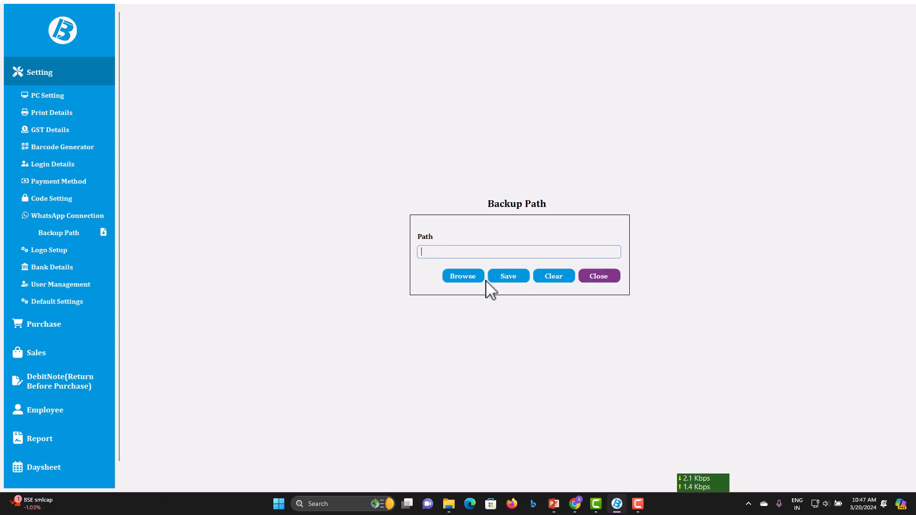
Enable the Logo with Shopname option in the logo setup.
left_click(89, 250)
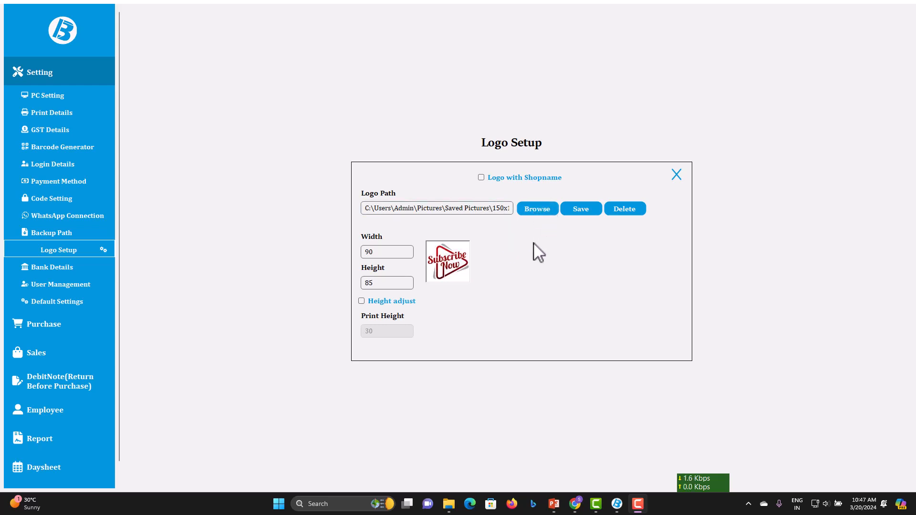
left_click(481, 177)
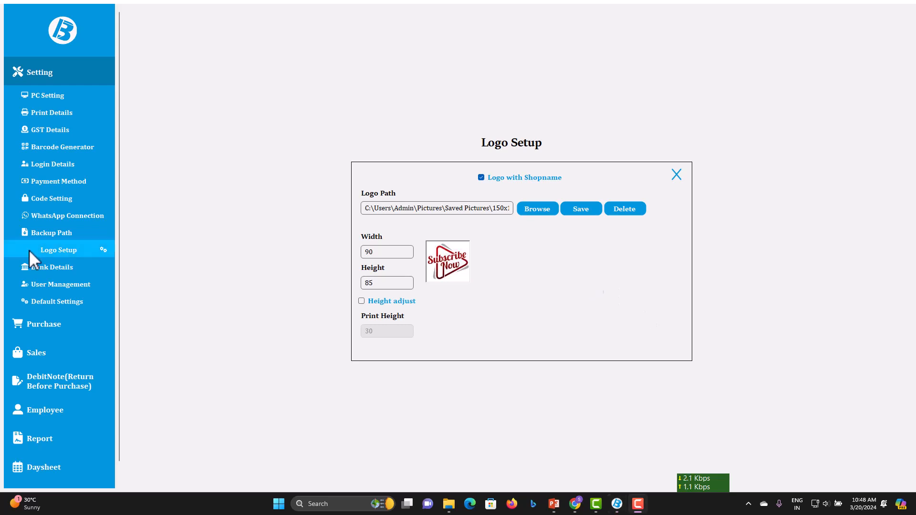
Review the company's bank details form and its terms and conditions descriptions.
left_click(48, 270)
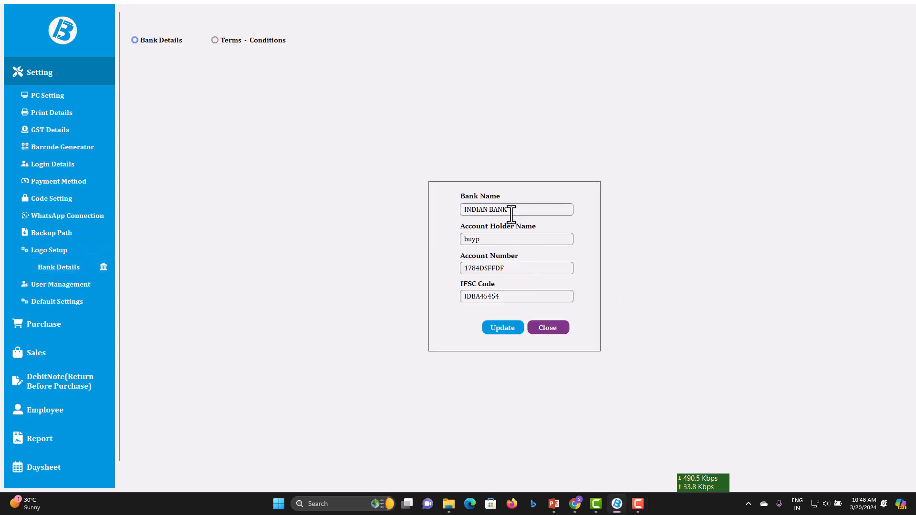
left_click(526, 298)
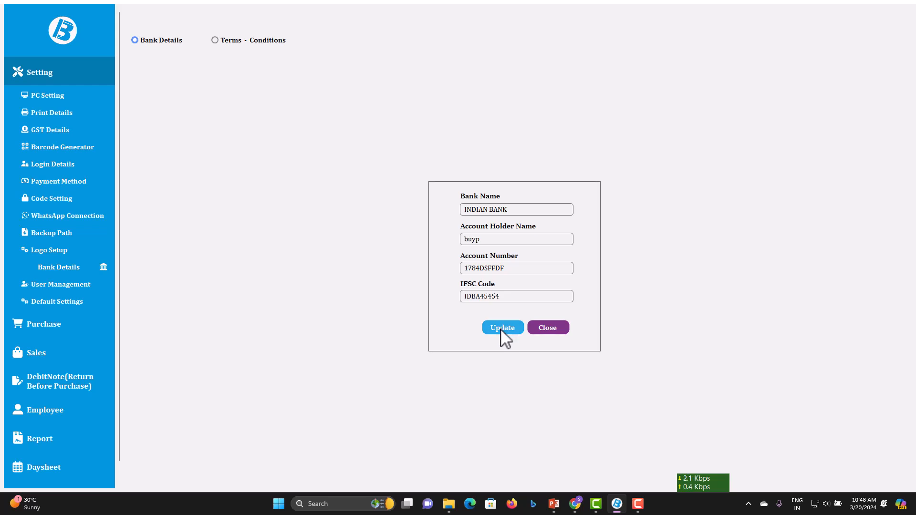
left_click(213, 41)
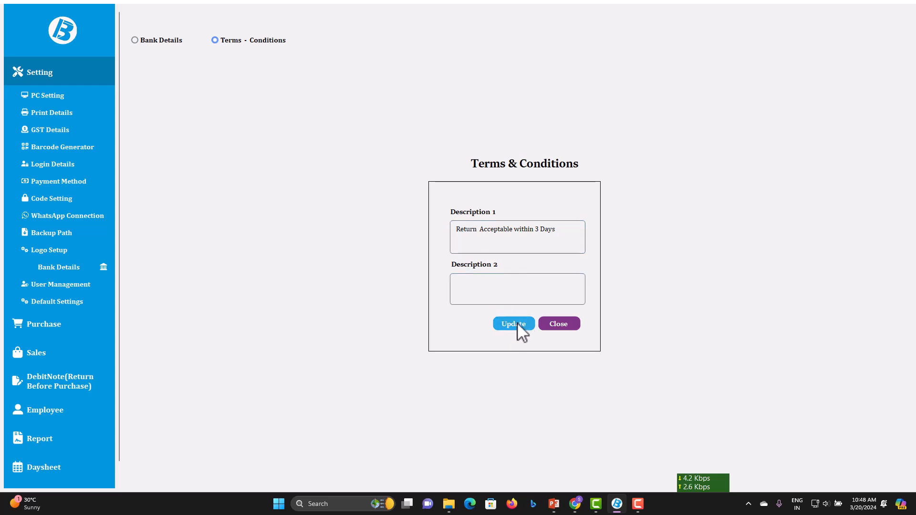
In user management, display the Settings permissions for the username USER under the User role.
left_click(75, 284)
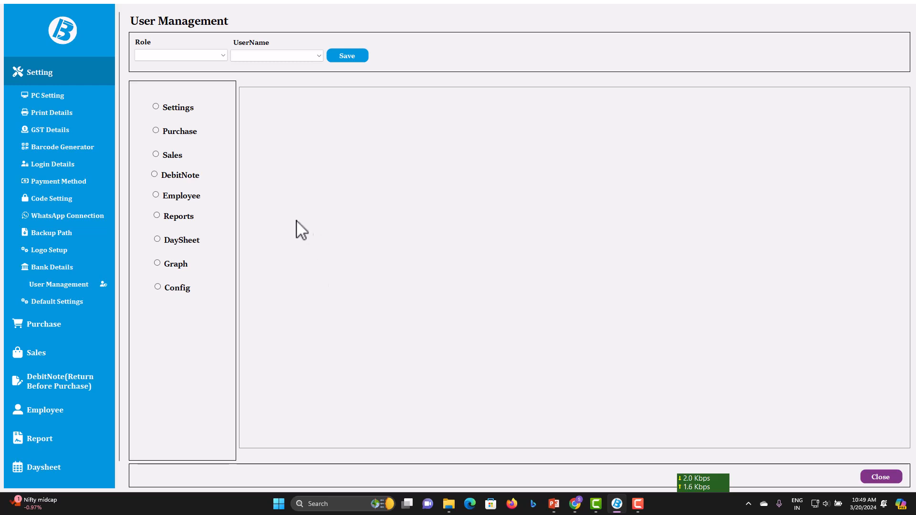
left_click(213, 56)
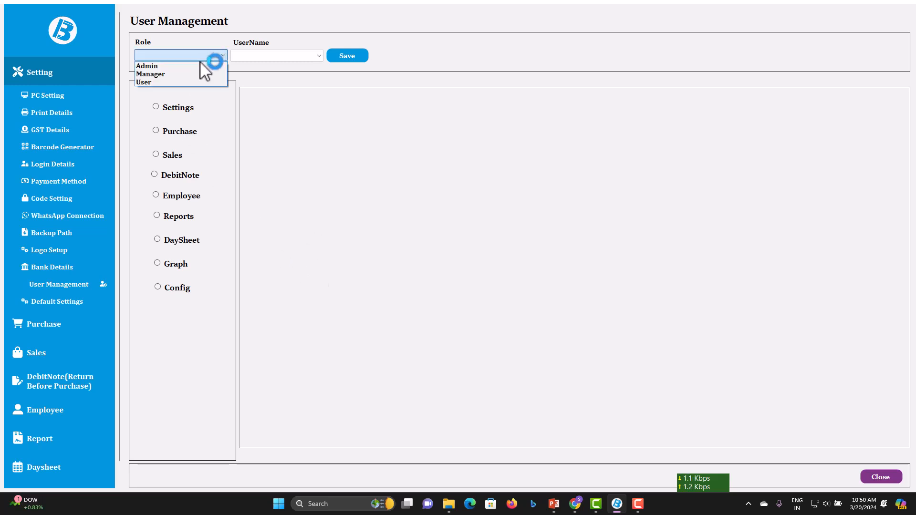
left_click(204, 83)
left_click(245, 58)
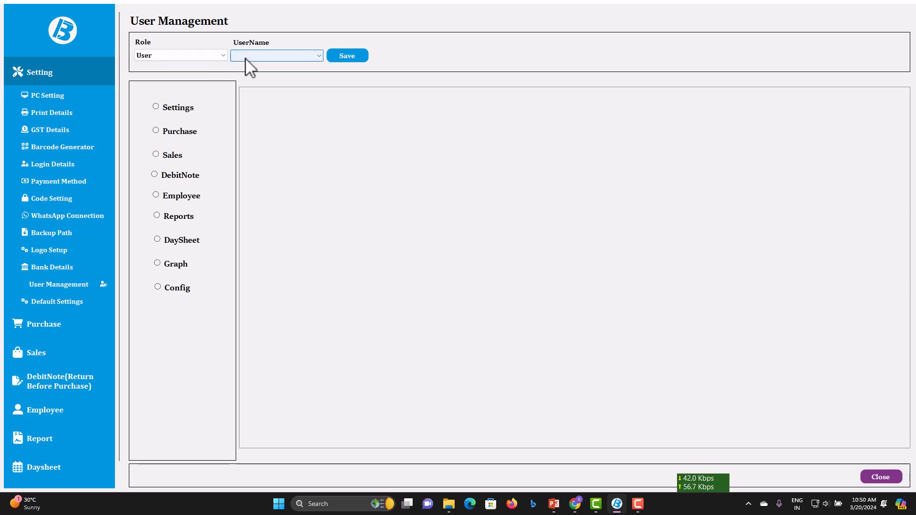
left_click(246, 75)
left_click(171, 109)
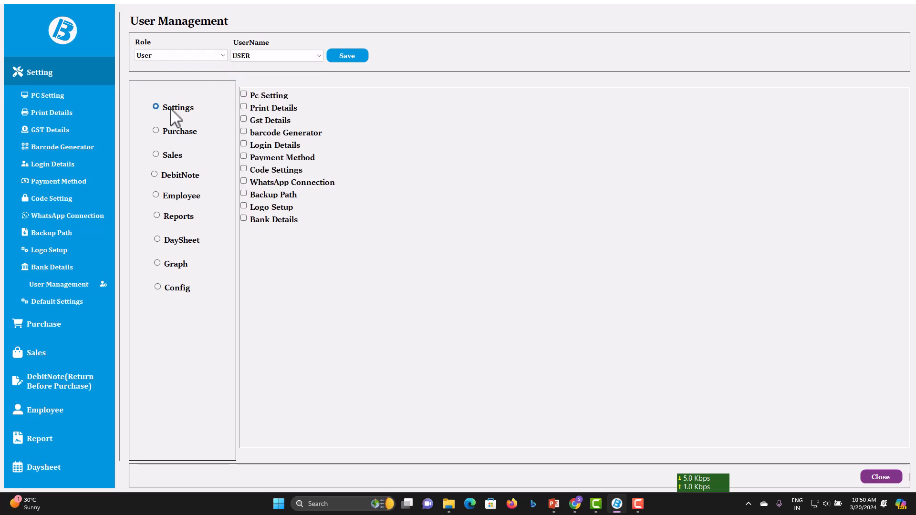